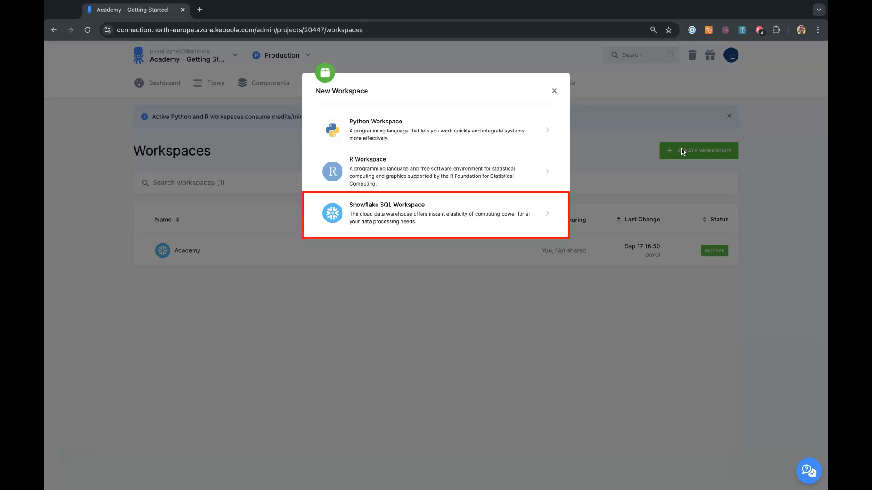
# Start a Snowflake SQL workspace named "Marketing Segmentation exploration" with the description "exploration of the segments - temporary".
pyautogui.click(456, 218)
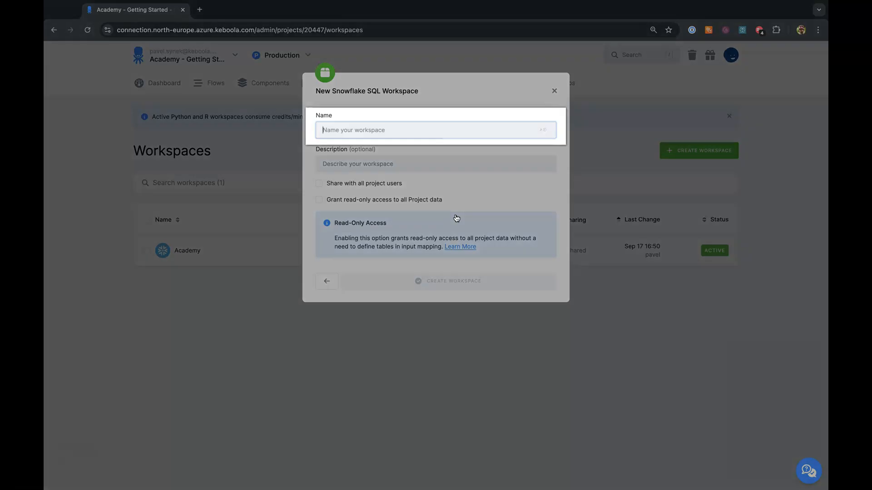
pyautogui.write('Marketing Segmentation exploration')
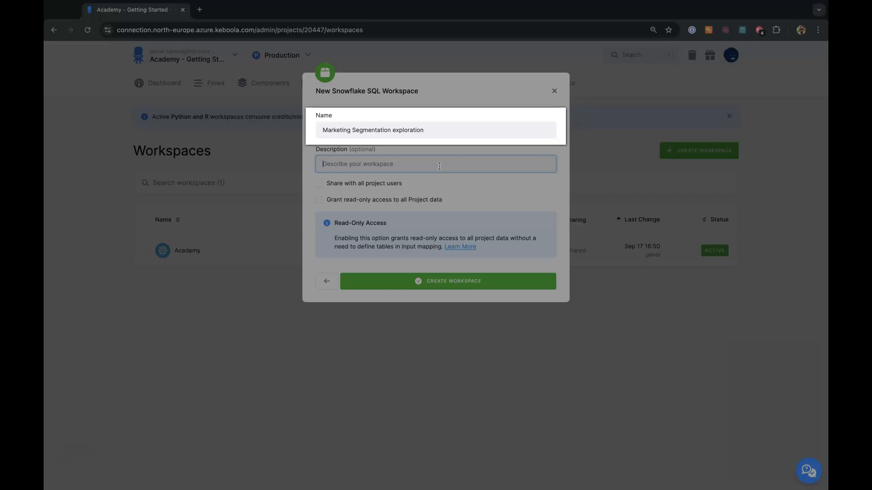
pyautogui.write('explo')
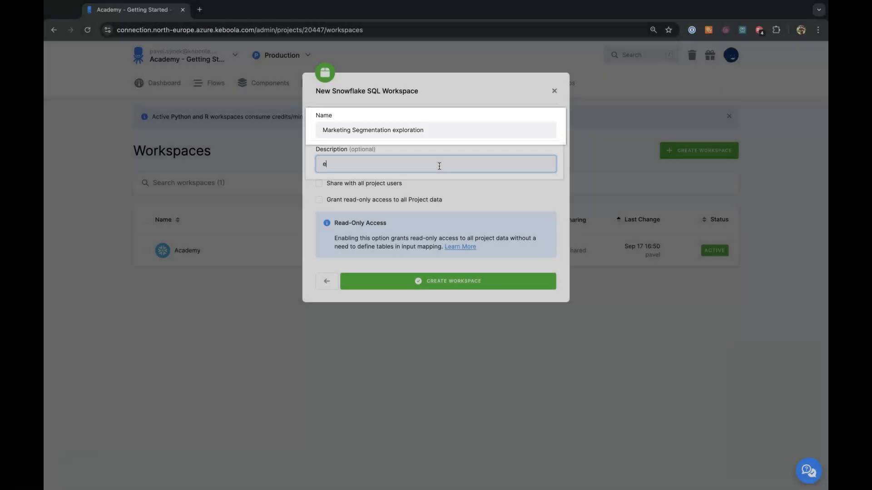
pyautogui.write('ration of the segments - temporary')
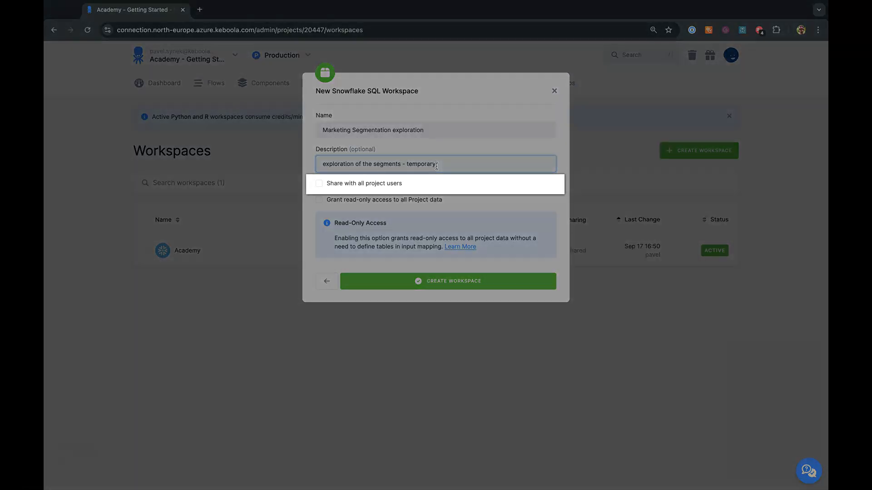
pyautogui.click(319, 184)
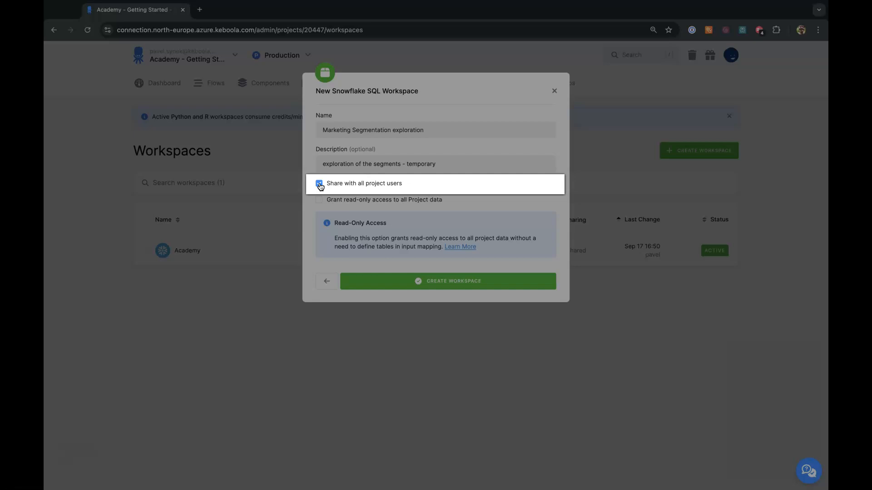
pyautogui.click(319, 184)
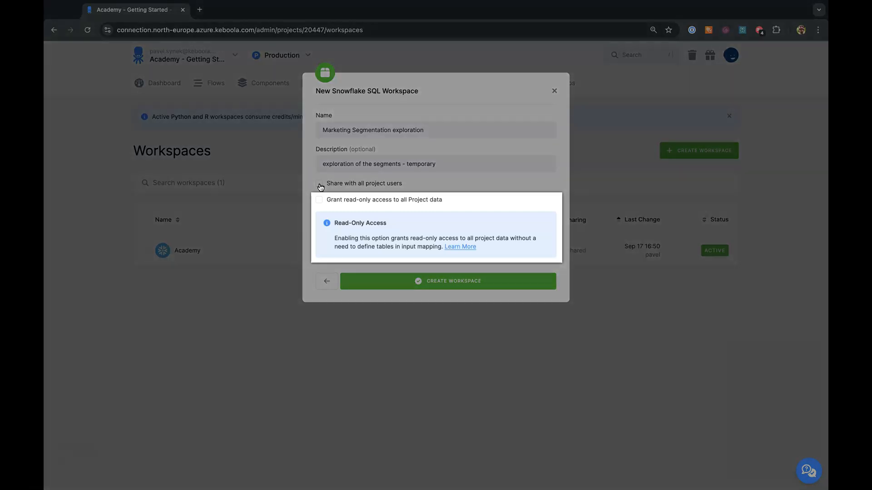
pyautogui.click(319, 201)
pyautogui.click(319, 200)
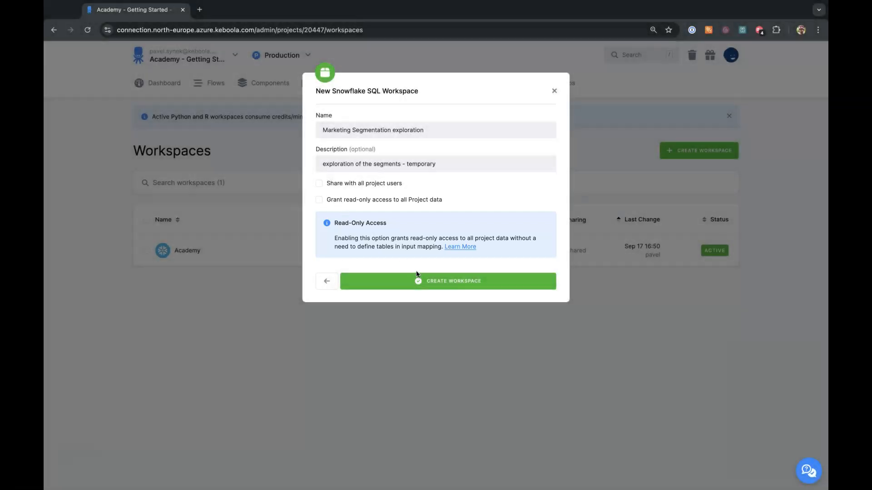
# Create the workspace and open the Marketing Segmentation exploration details page.
pyautogui.click(419, 281)
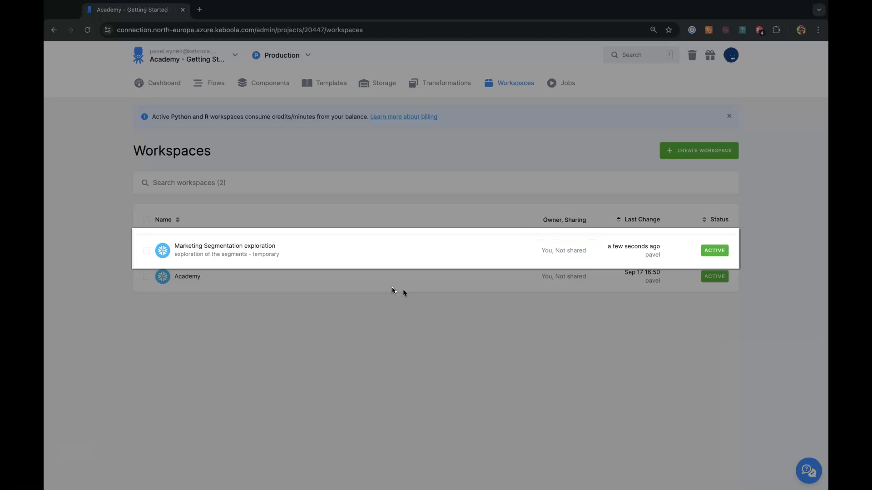
pyautogui.click(272, 247)
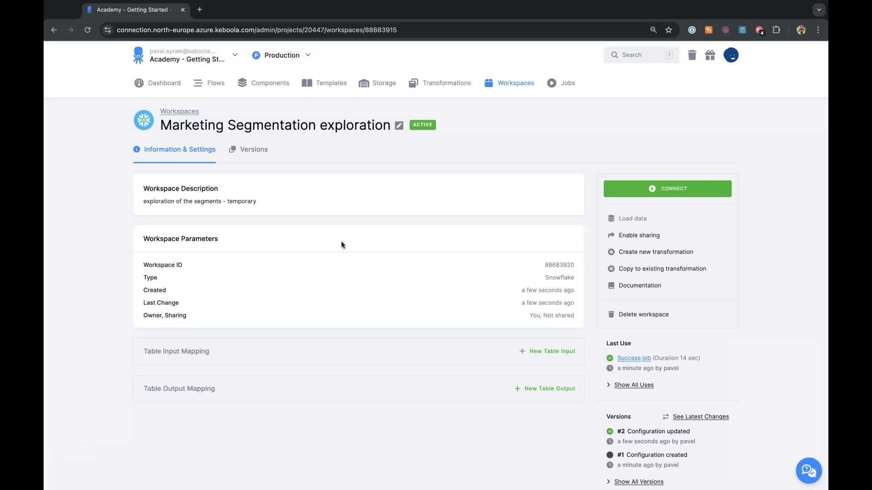
# Add all tables of the customer_data bucket (account, level, opportunity, user) to the workspace's table input mapping.
pyautogui.click(541, 353)
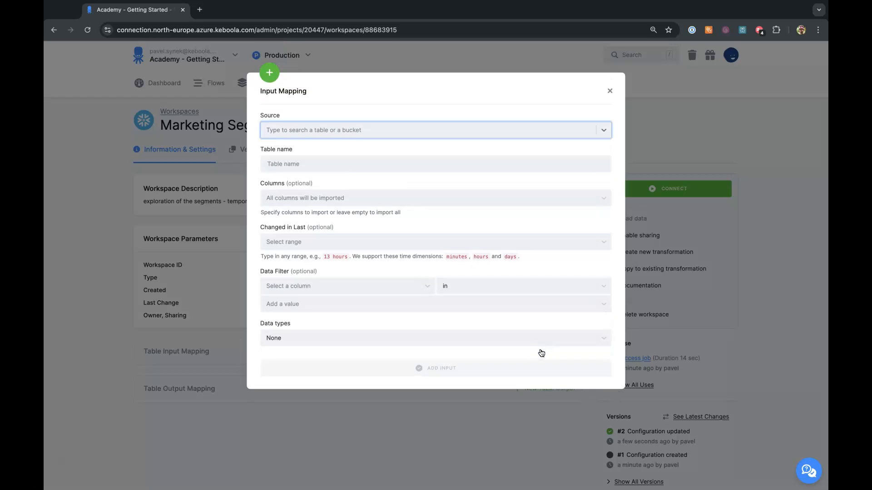
pyautogui.write('s')
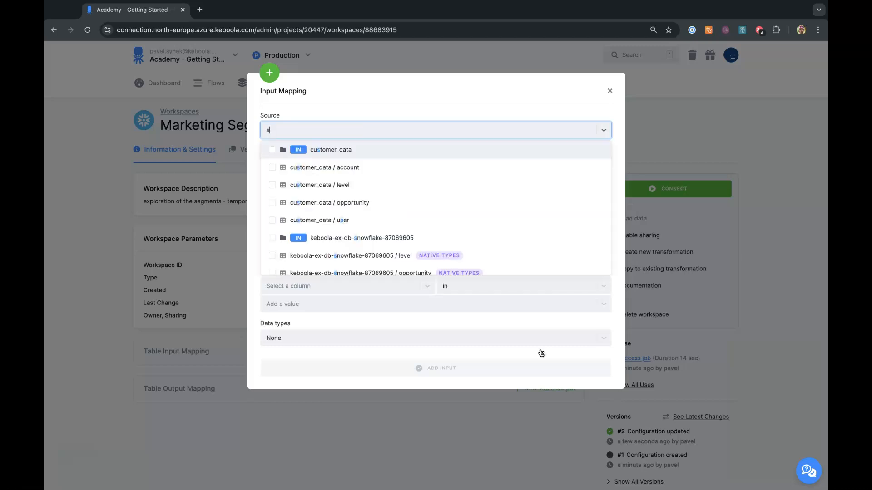
pyautogui.click(272, 167)
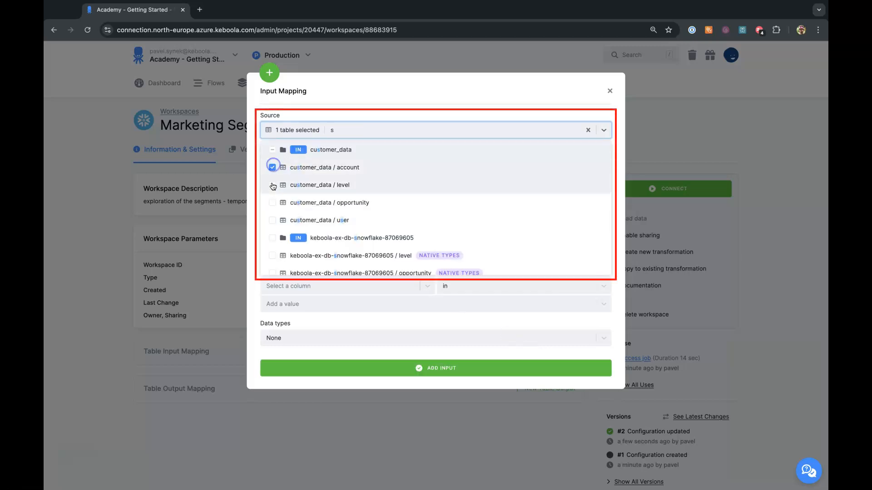
pyautogui.click(273, 184)
pyautogui.click(272, 168)
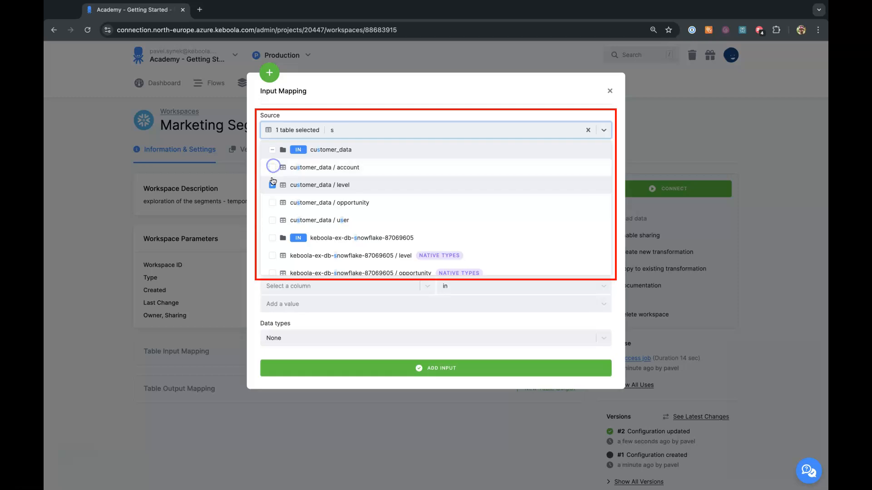
pyautogui.click(272, 149)
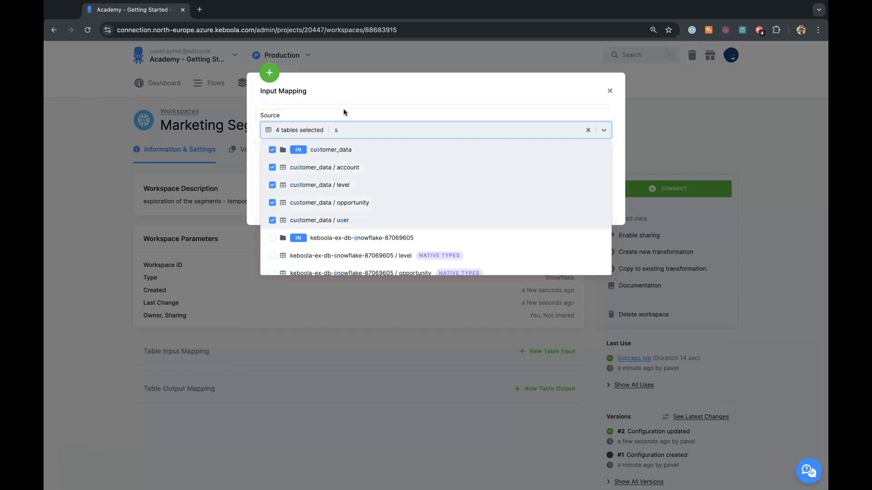
pyautogui.click(343, 110)
pyautogui.click(362, 203)
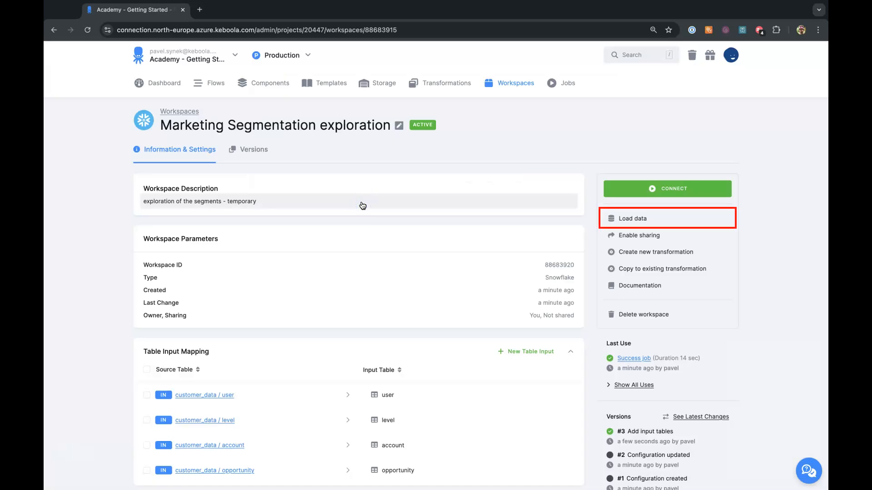
# Load the mapped tables into the workspace with the "Clean workspace before loading" operation.
pyautogui.click(631, 218)
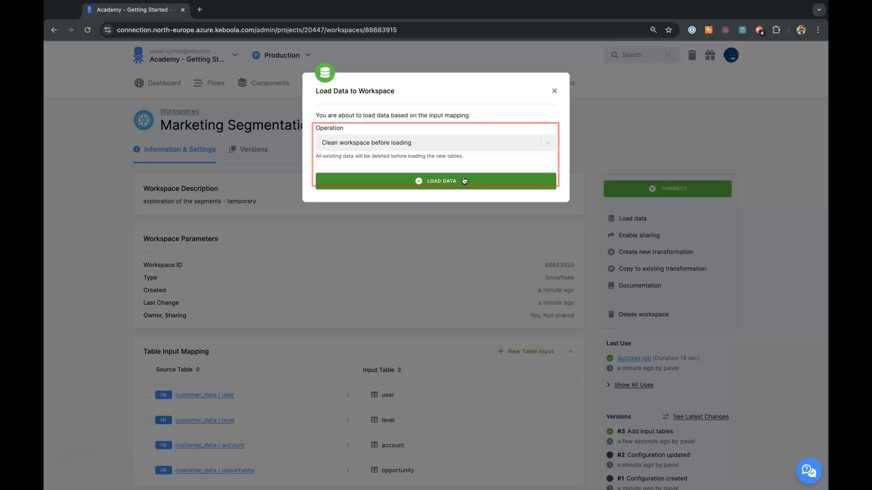
pyautogui.click(459, 137)
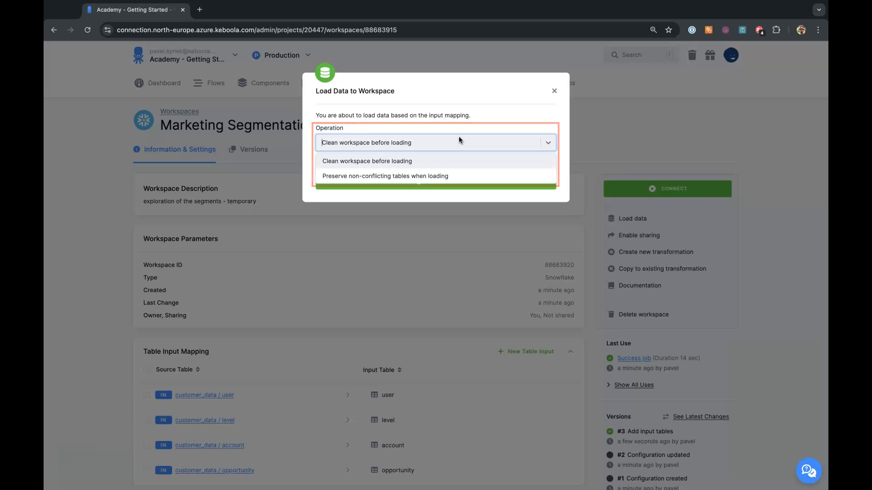
pyautogui.click(459, 139)
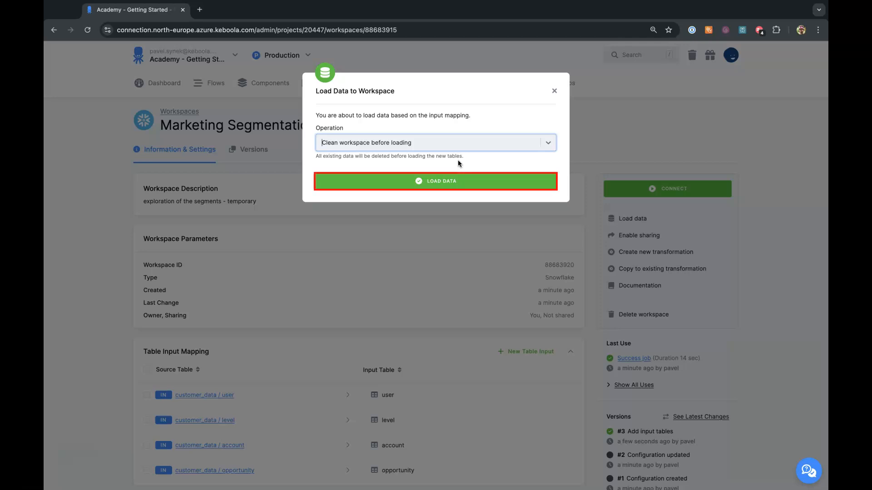
pyautogui.click(454, 180)
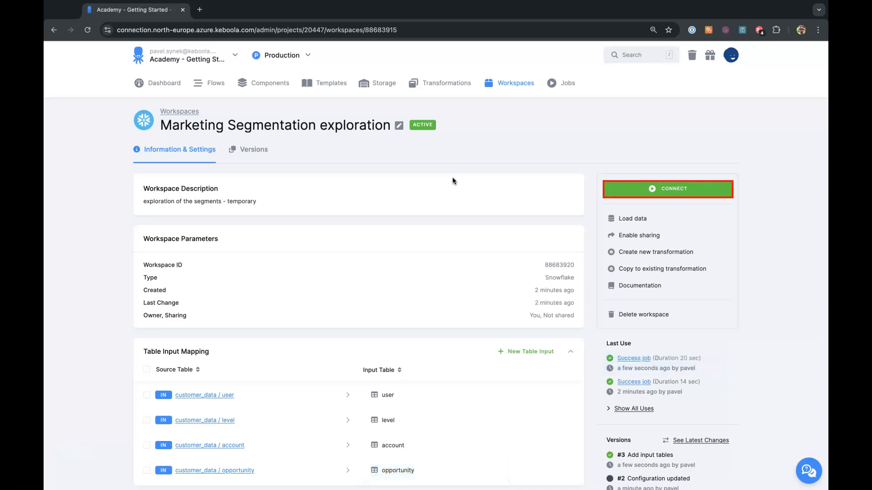
# Connect to the workspace in Snowflake and copy the user name from the workspace credentials into the sign-in form.
pyautogui.click(683, 195)
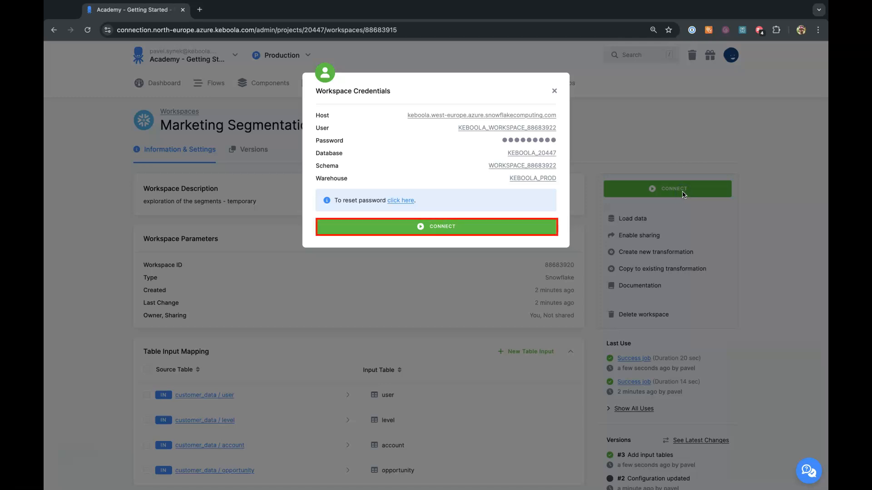
pyautogui.click(493, 226)
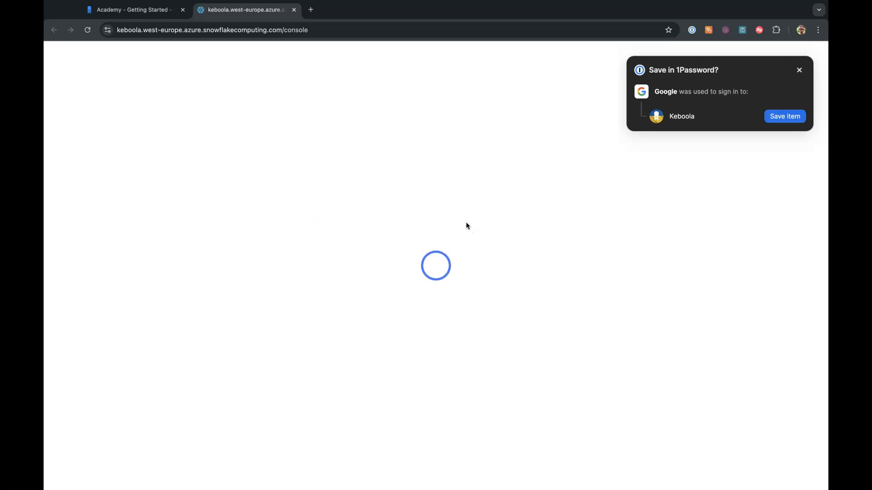
pyautogui.click(152, 10)
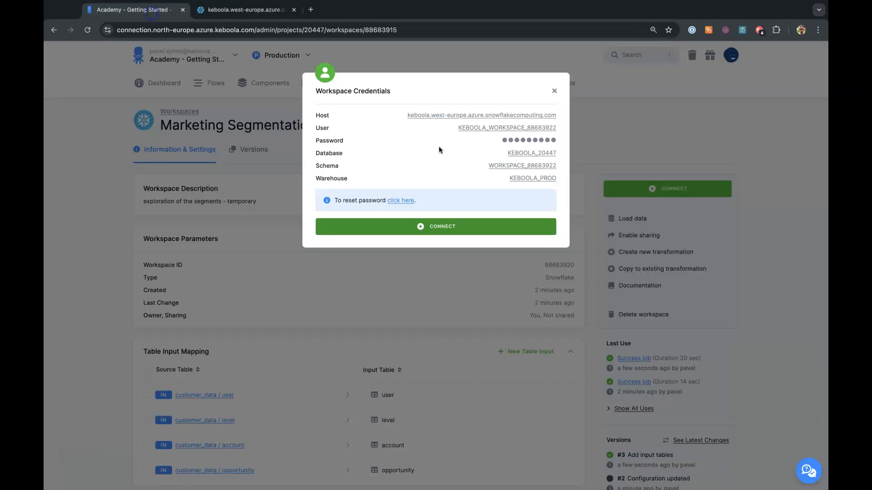
pyautogui.click(516, 129)
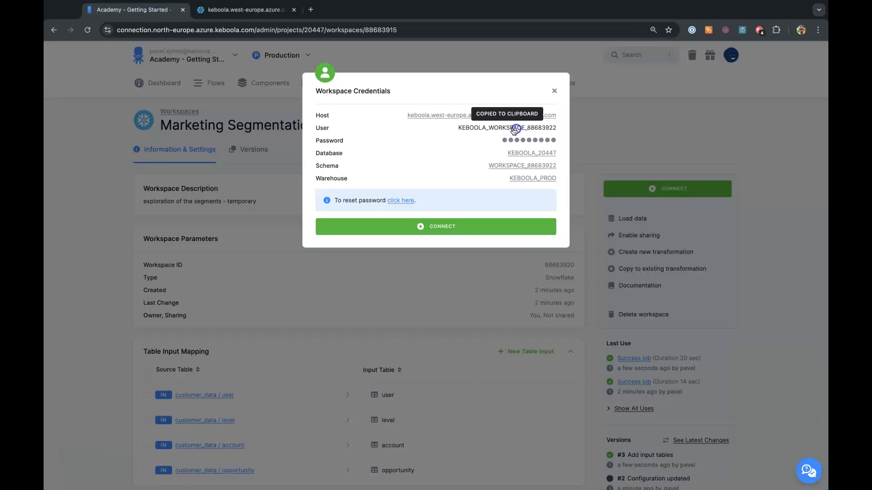
pyautogui.click(216, 15)
pyautogui.click(376, 179)
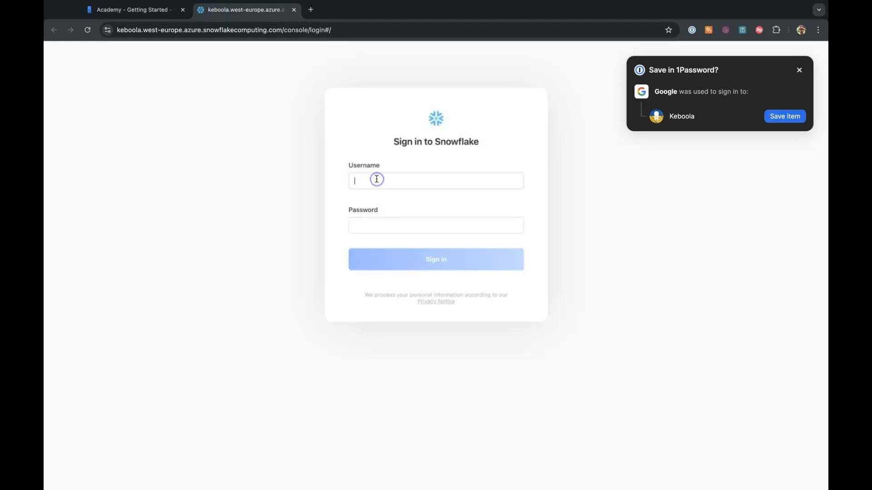
pyautogui.press('super+v')
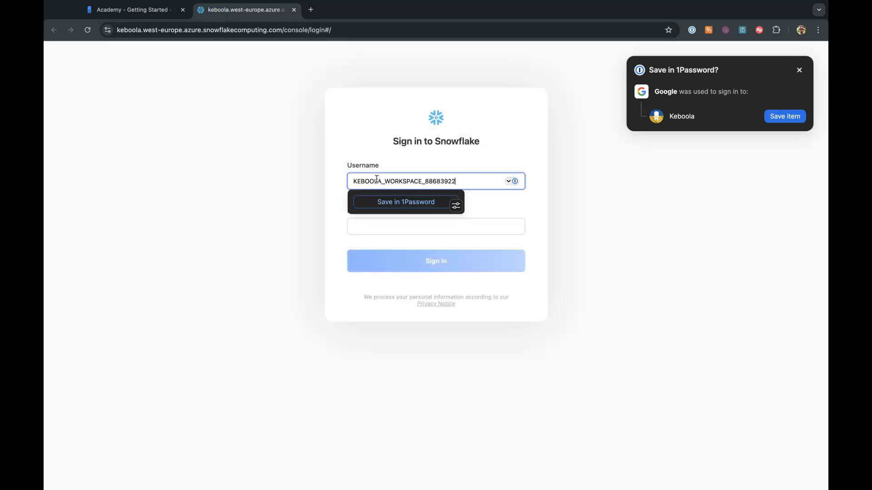
# Copy the password from the workspace credentials into the Snowflake sign-in form and sign in.
pyautogui.click(164, 15)
pyautogui.click(522, 141)
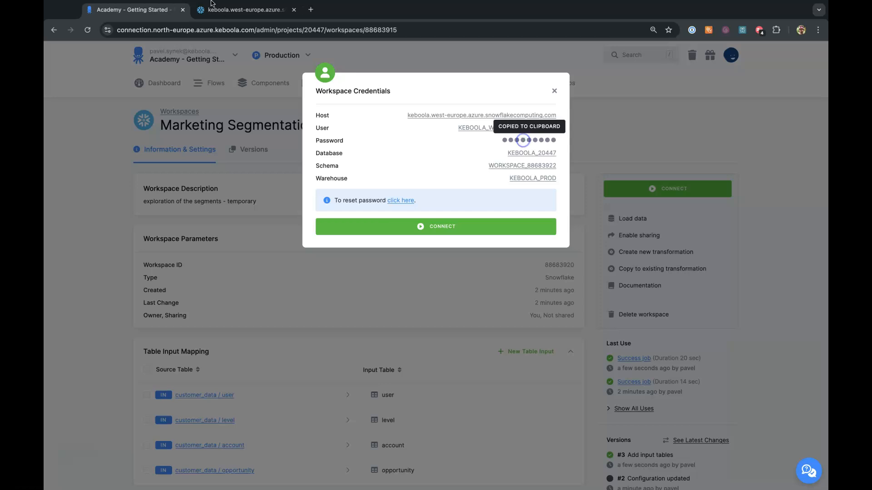
pyautogui.click(221, 10)
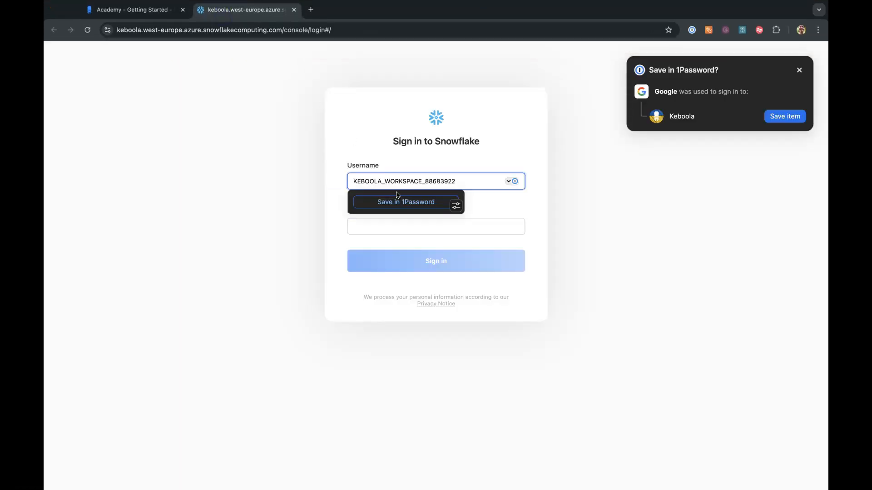
pyautogui.click(424, 224)
pyautogui.press('super+v')
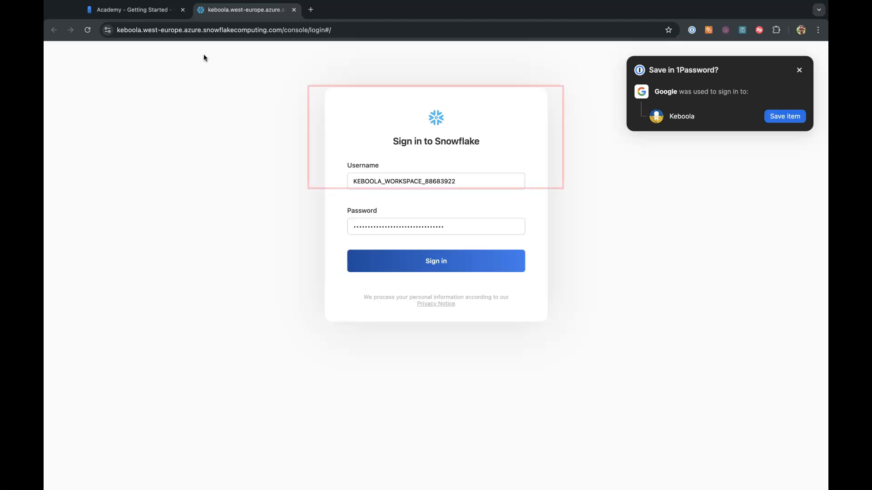
pyautogui.click(135, 15)
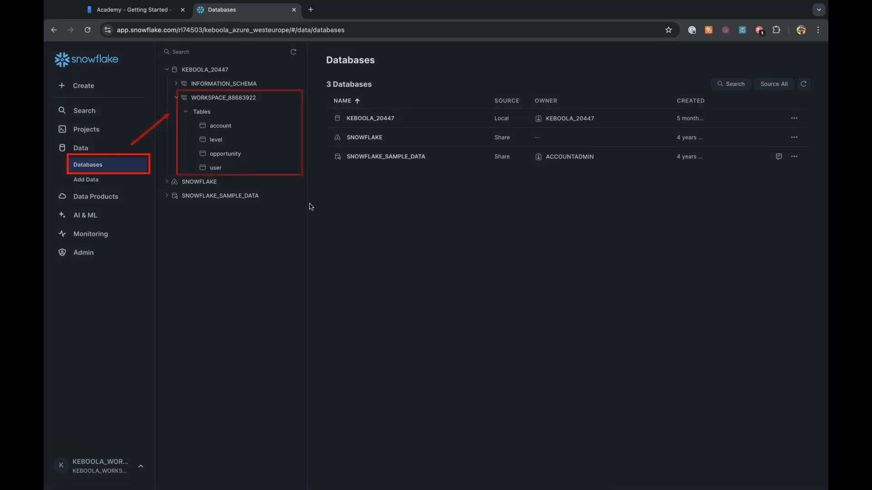
# Examine the full table definition and the columns of the account table in the workspace schema.
pyautogui.click(228, 130)
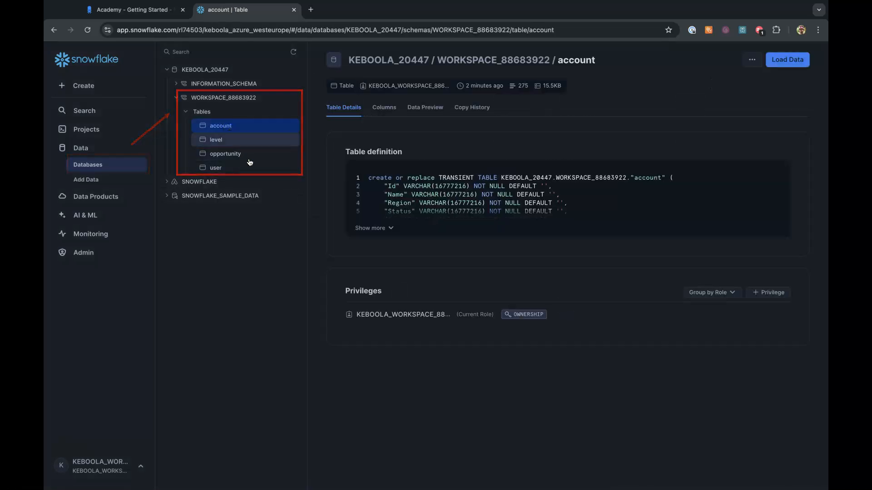
pyautogui.click(366, 229)
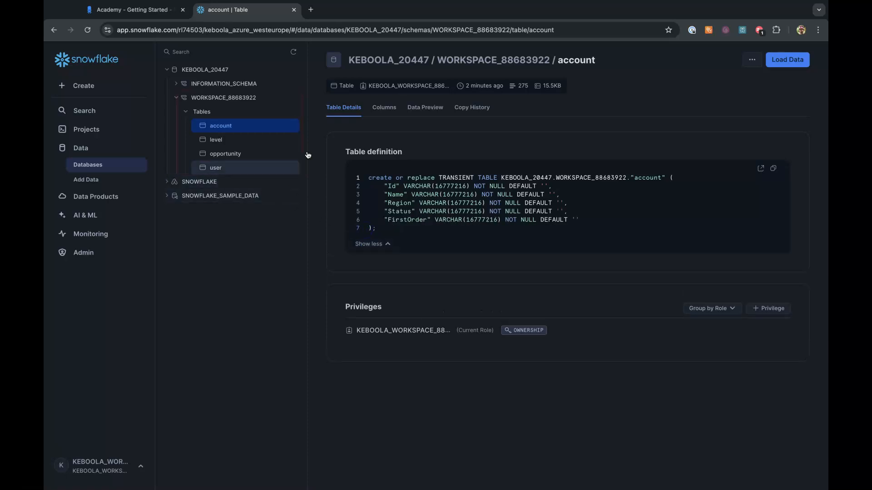
pyautogui.click(387, 109)
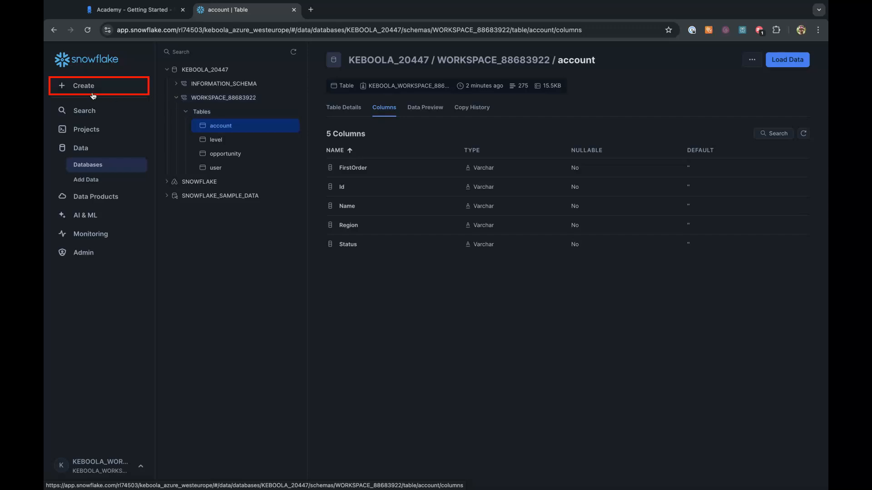
# Create a new SQL worksheet in Snowflake.
pyautogui.click(71, 90)
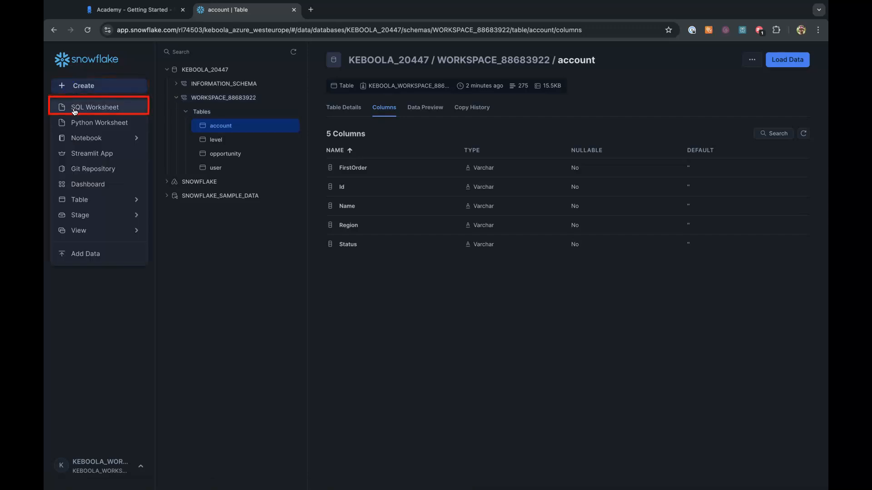
pyautogui.click(75, 109)
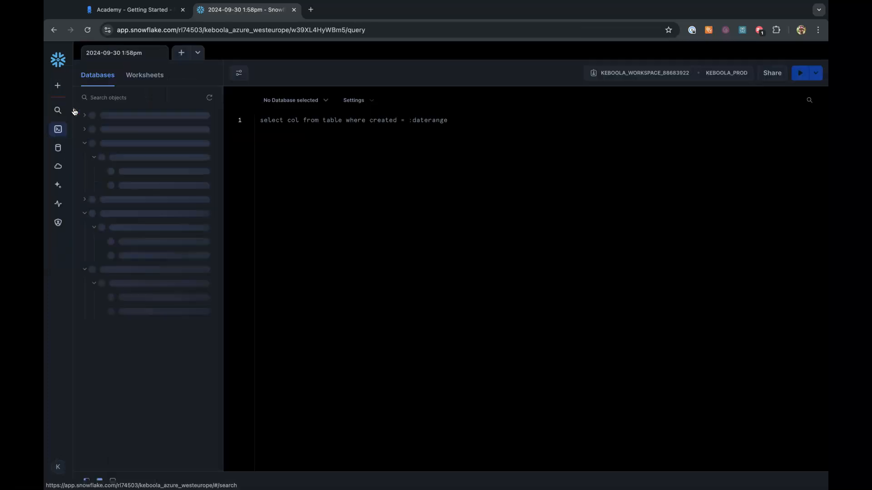